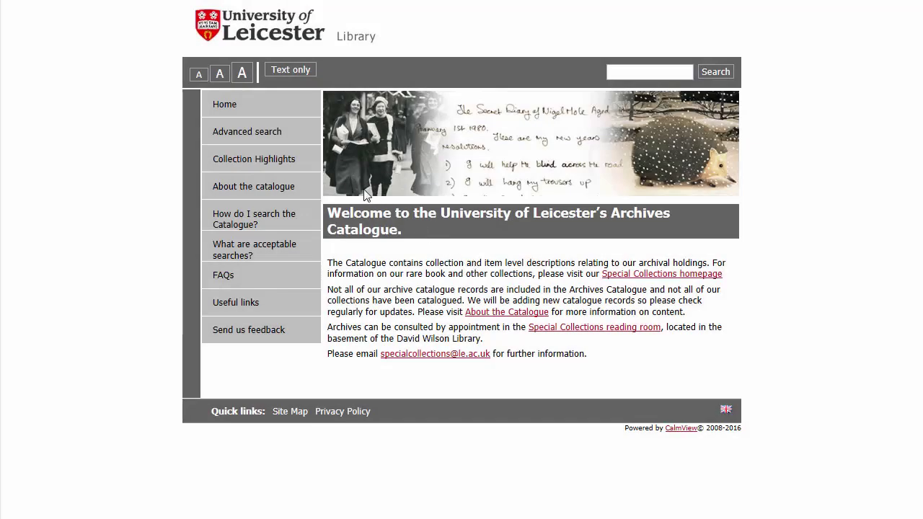
Open the advanced search form and search the catalogue's Any Text field for "Photograph"
click(262, 134)
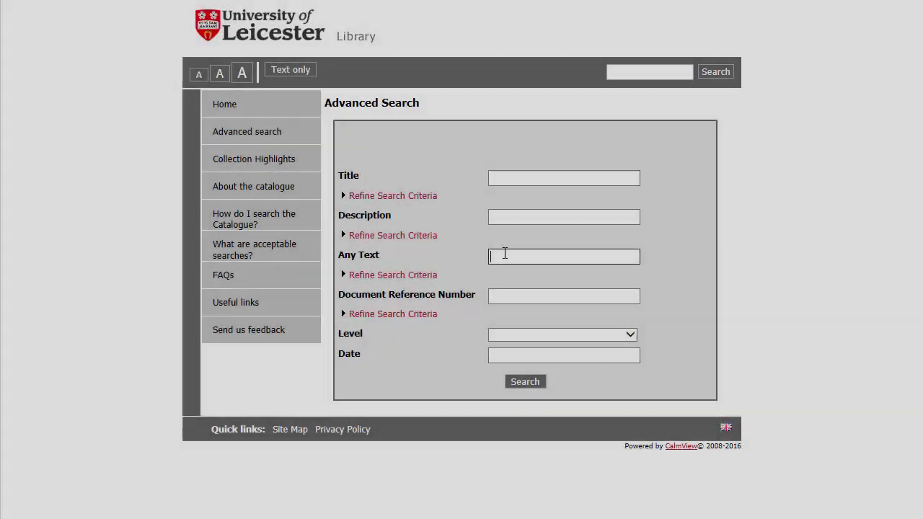
text(Pho)
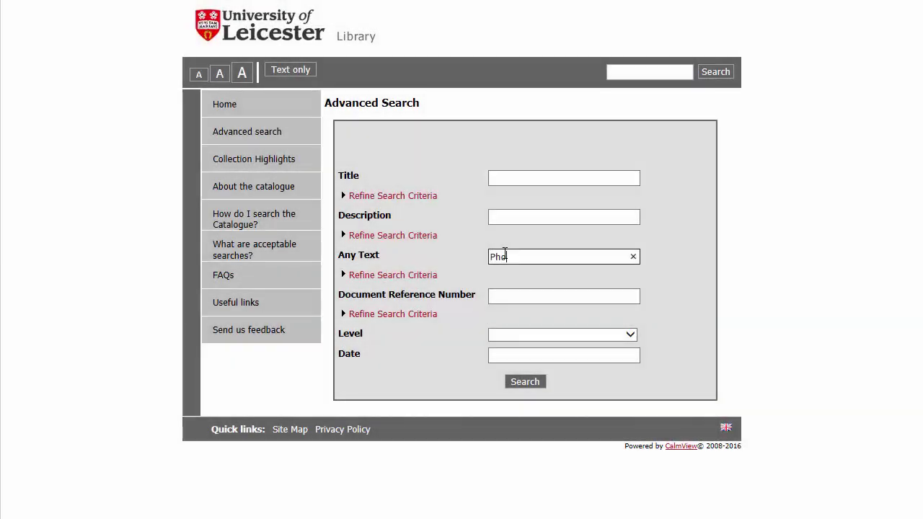
text(tograph)
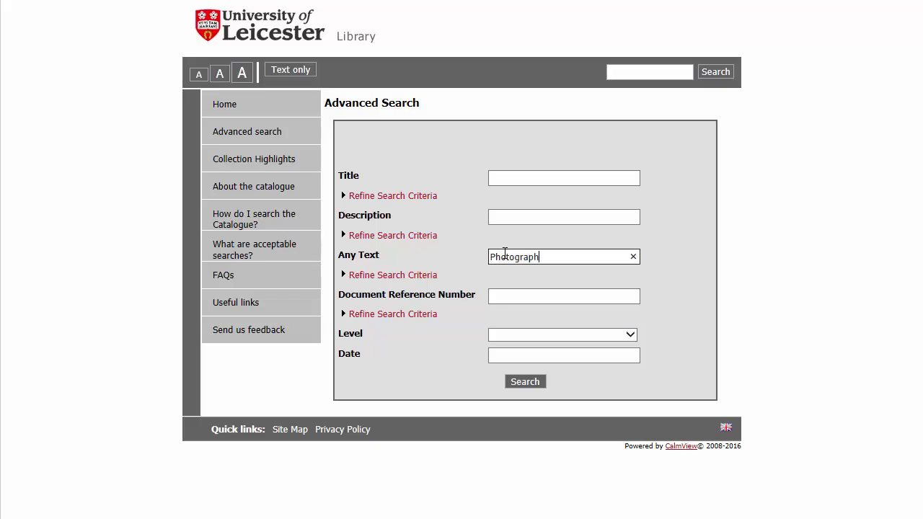
key(Return)
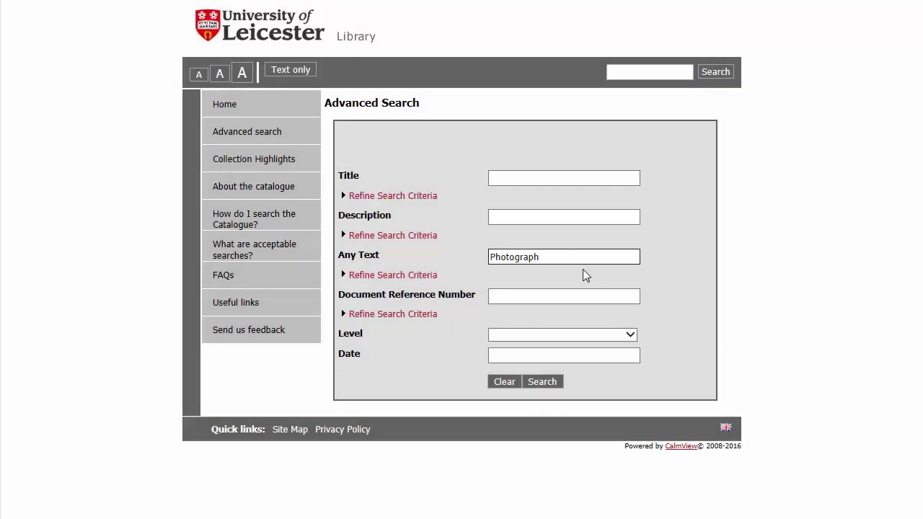
Narrow the Any Text search to "Photograph Beaumont House snow" and run it
text(Beaum)
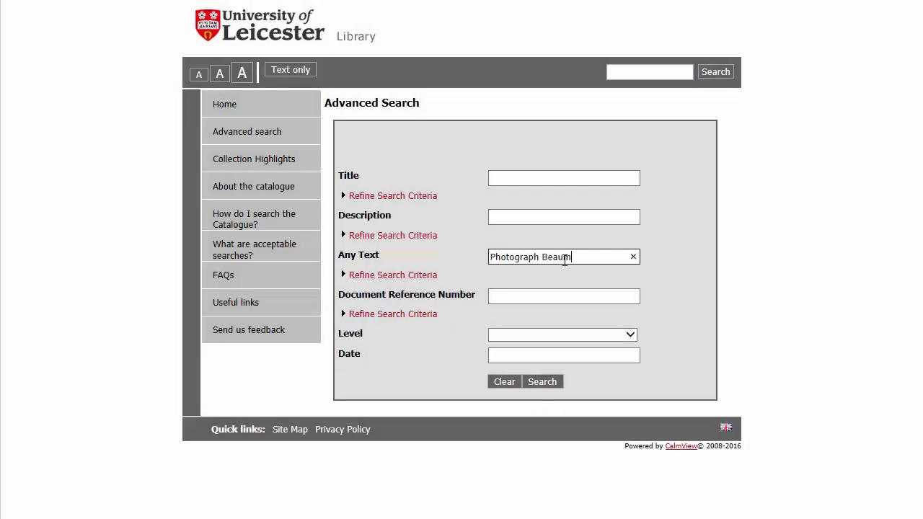
text(ont House snow)
key(Return)
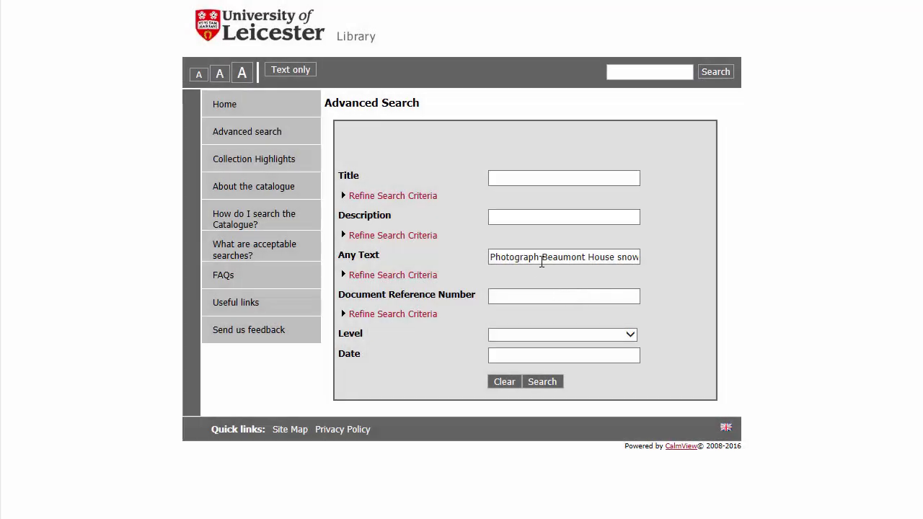
Reduce the Any Text search terms to "Beaumont House" and run the search
click(542, 258)
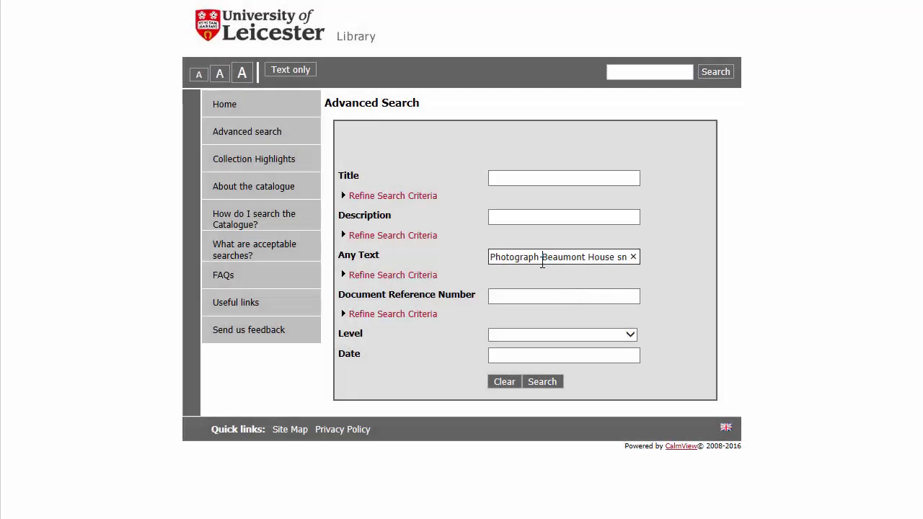
key(BackSpace)
key(BackSpace)
key(BackSpace)
key(BackSpace)
key(BackSpace)
key(BackSpace)
key(BackSpace)
key(BackSpace)
key(BackSpace)
key(BackSpace)
key(BackSpace)
key(BackSpace)
key(BackSpace)
key(BackSpace)
key(BackSpace)
key(BackSpace)
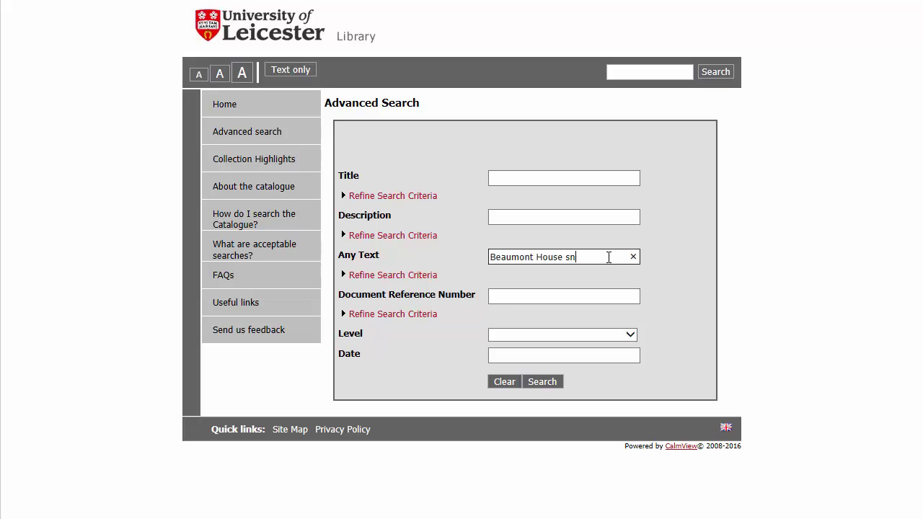
key(Return)
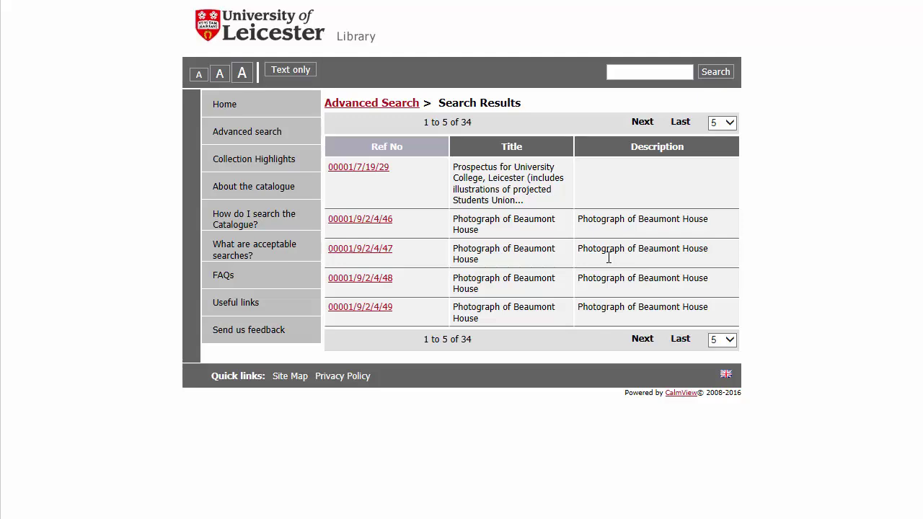
click(360, 220)
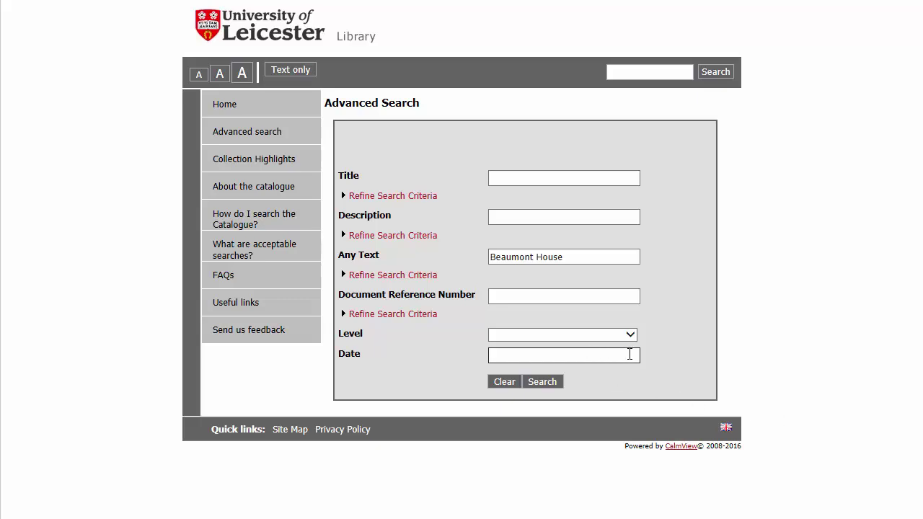
Limit the Beaumont House search to the date range 1950-1970 and run it
click(630, 354)
text(1950-1970)
key(Return)
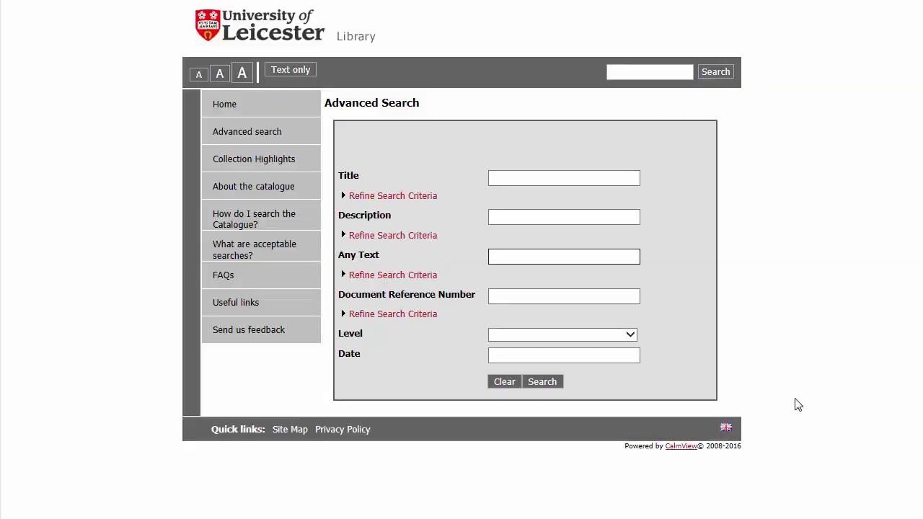
Run Any Text wildcard searches for "wind*" and for "Ken * Building"
click(624, 263)
text(wind*)
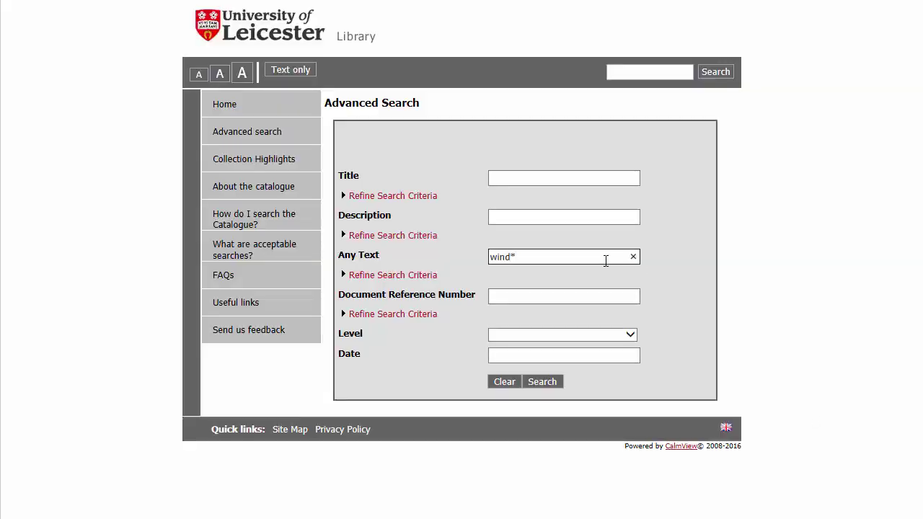
key(Return)
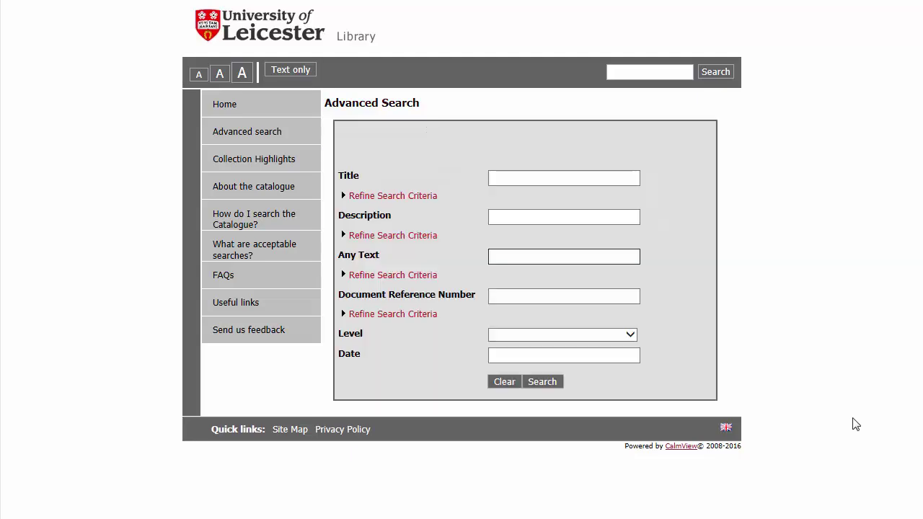
text(Ken *)
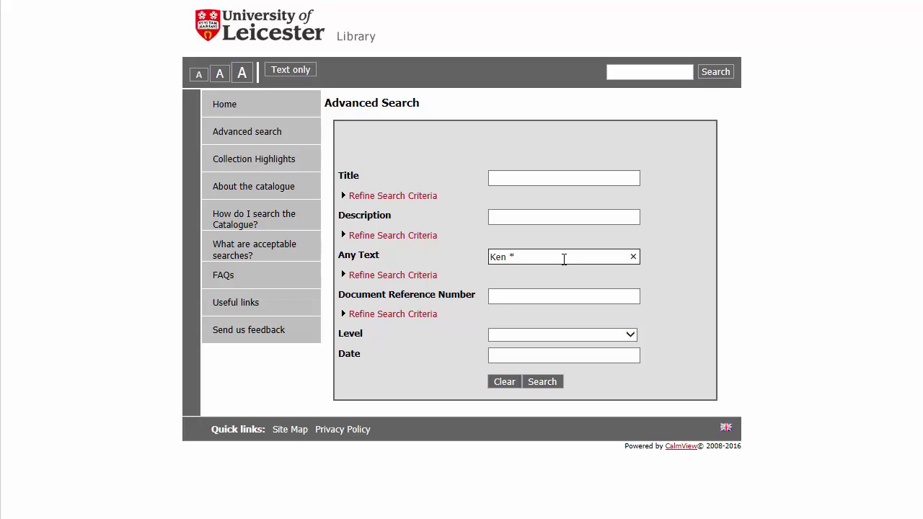
text( Building)
key(Return)
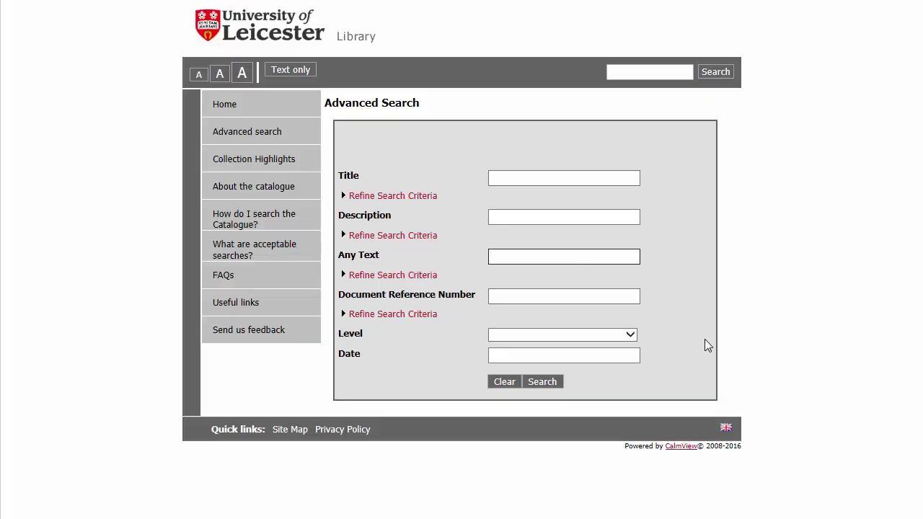
Search Any Text for photographs excluding snow with "photograph -snow"
text(photograph -snow)
key(Return)
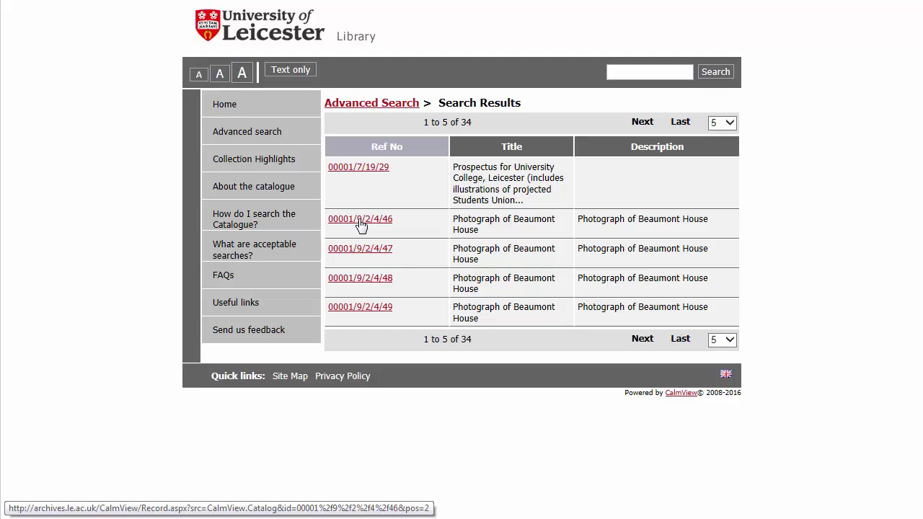
Open record 00001/9/2/4/46 from the Beaumont House results and browse its collection to item 57, the colour photograph of Beaumont House
click(362, 226)
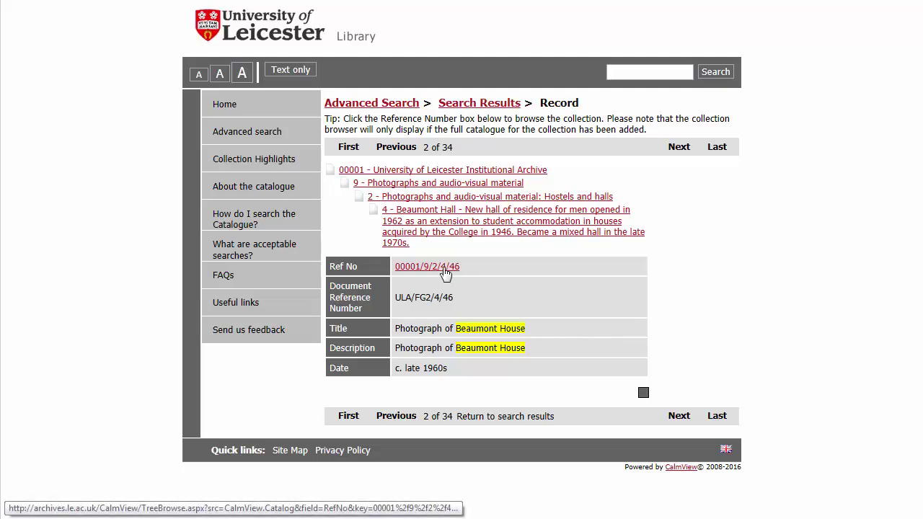
click(445, 267)
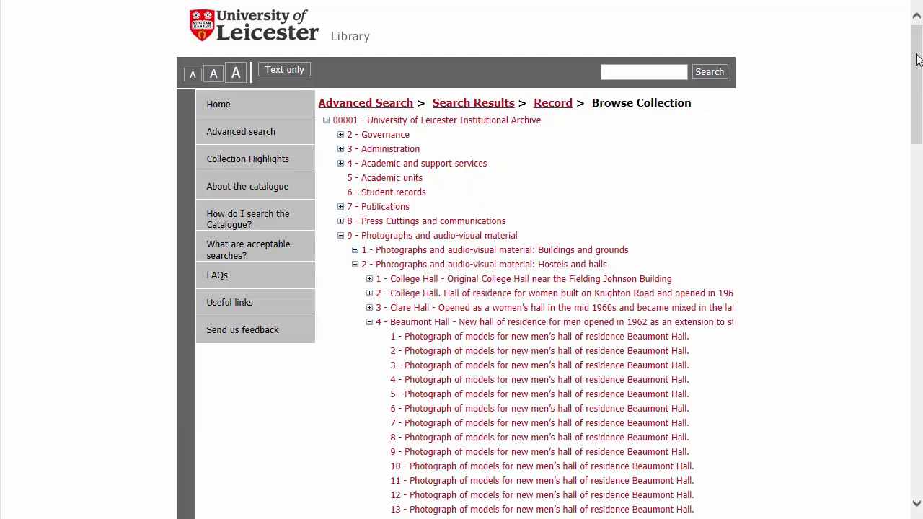
drag(918, 59, 913, 257)
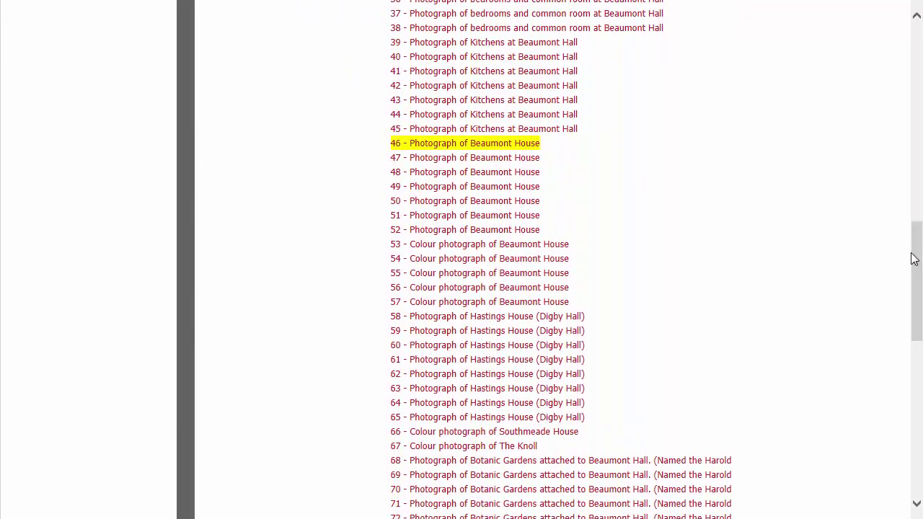
click(516, 307)
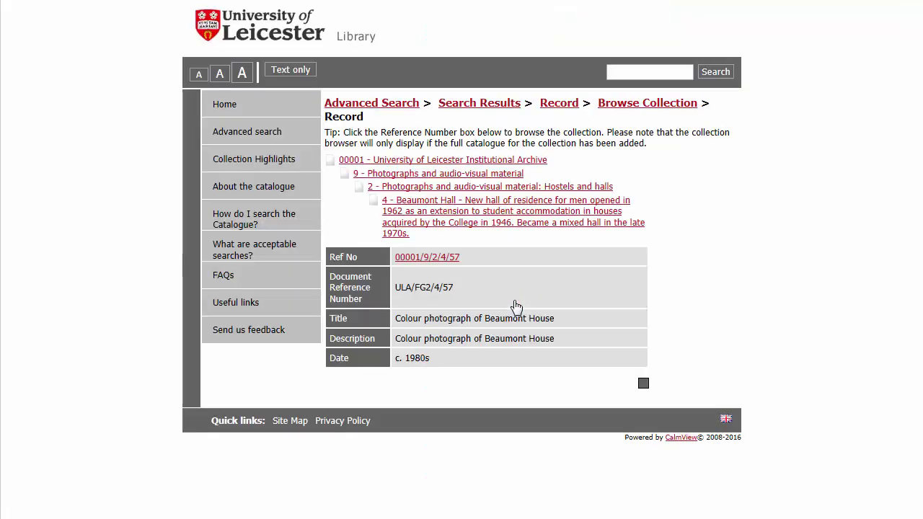